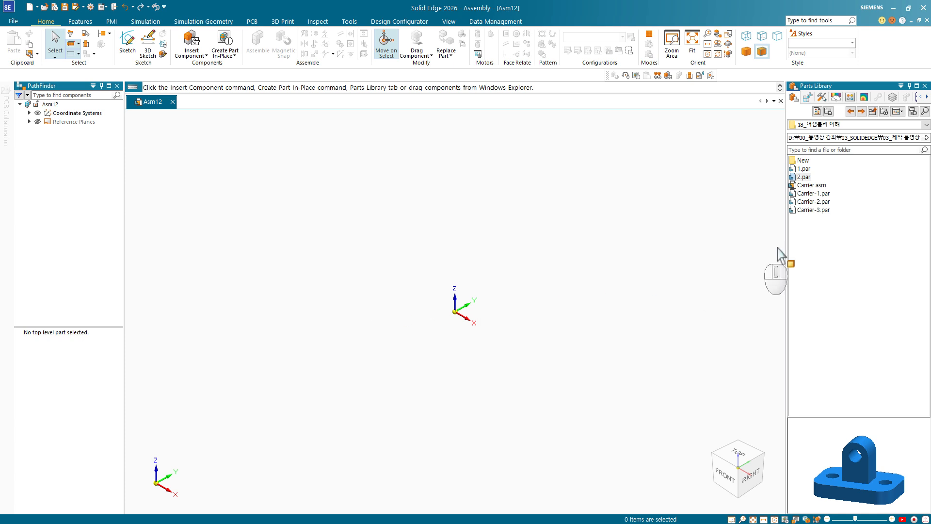
Insert 1.par as the first component of the assembly and add 2.par beside it
left_click(805, 169)
left_click_drag(806, 174, 435, 321)
scroll(610, 374, "down", 3)
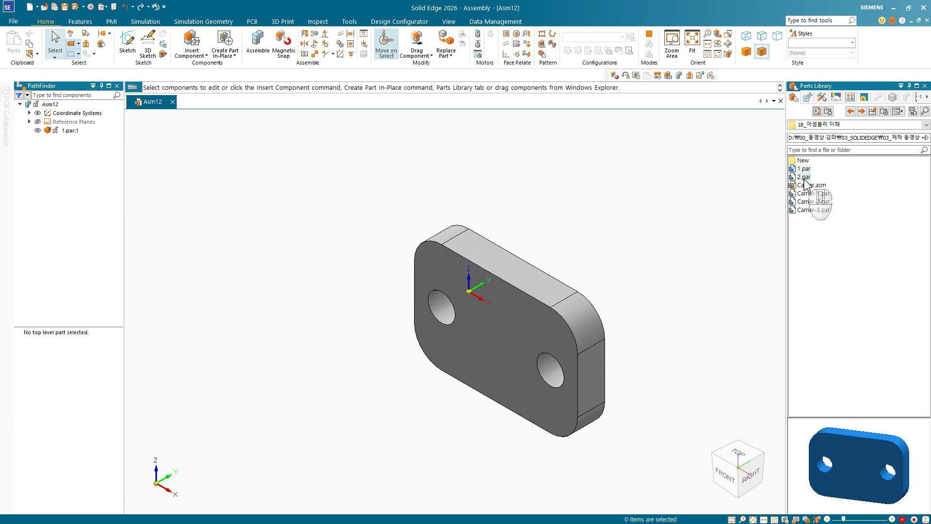
left_click_drag(805, 177, 369, 329)
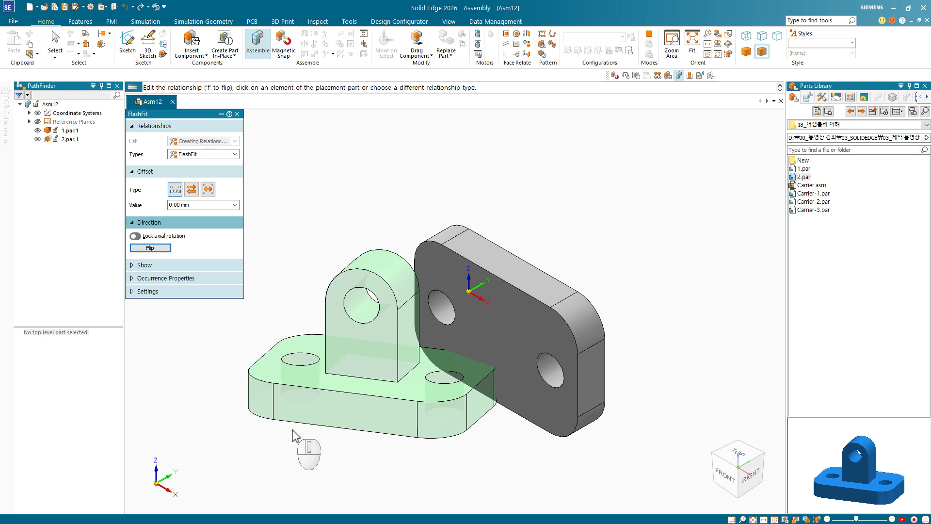
Use FlashFit to relate the bottom face of 2.par's base to the front face of 1.par at 0.00 mm offset, and flip the relationship
middle_click_drag(298, 438, 307, 385)
left_click(350, 420)
middle_click_drag(366, 340, 465, 330)
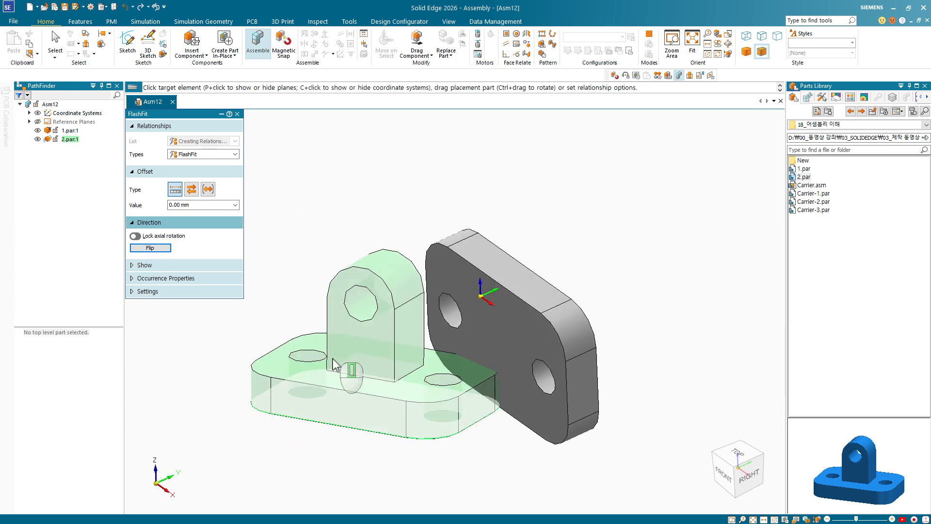
left_click(478, 323)
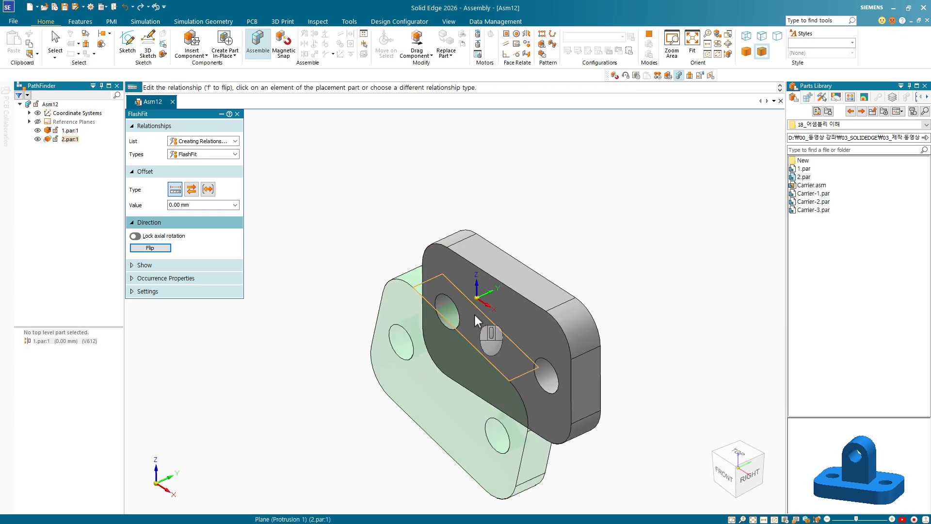
key("f")
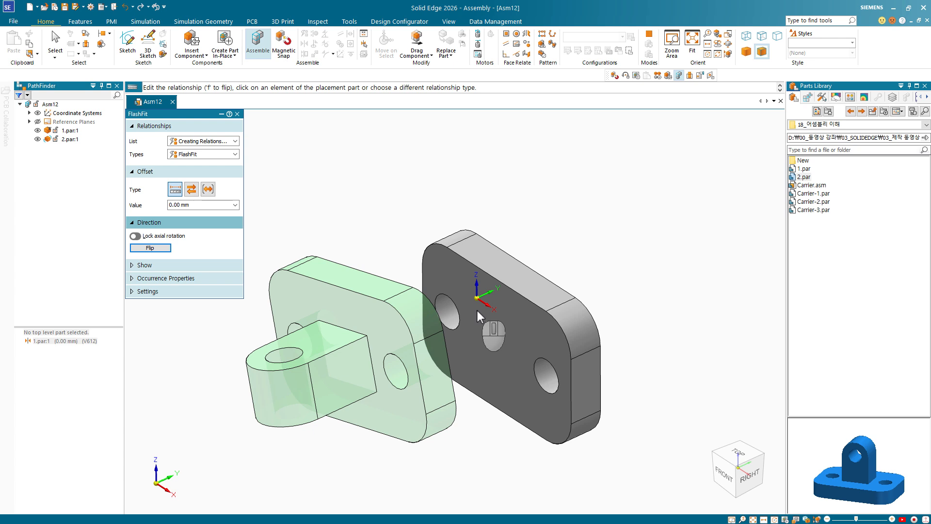
Align the top and side faces of 2.par's base with the matching faces of 1.par using FlashFit
left_click(354, 291)
left_click(518, 287)
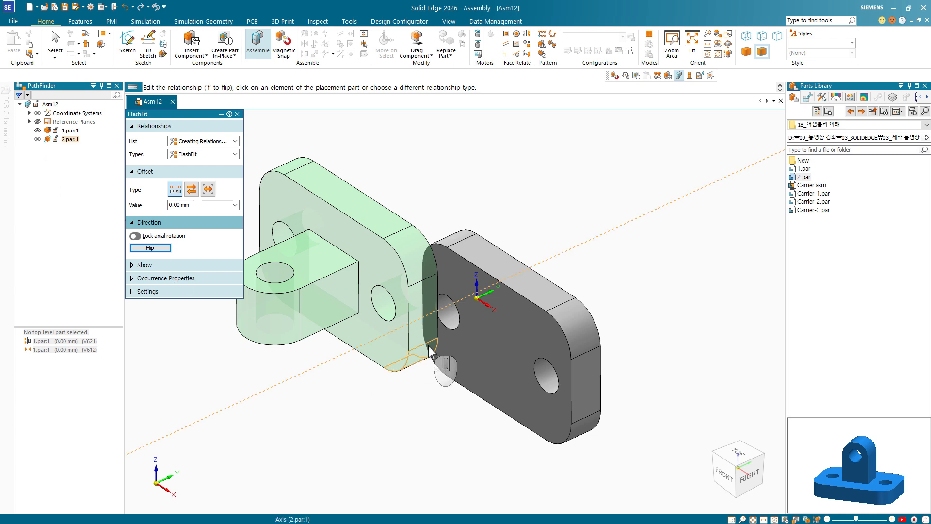
left_click(421, 307)
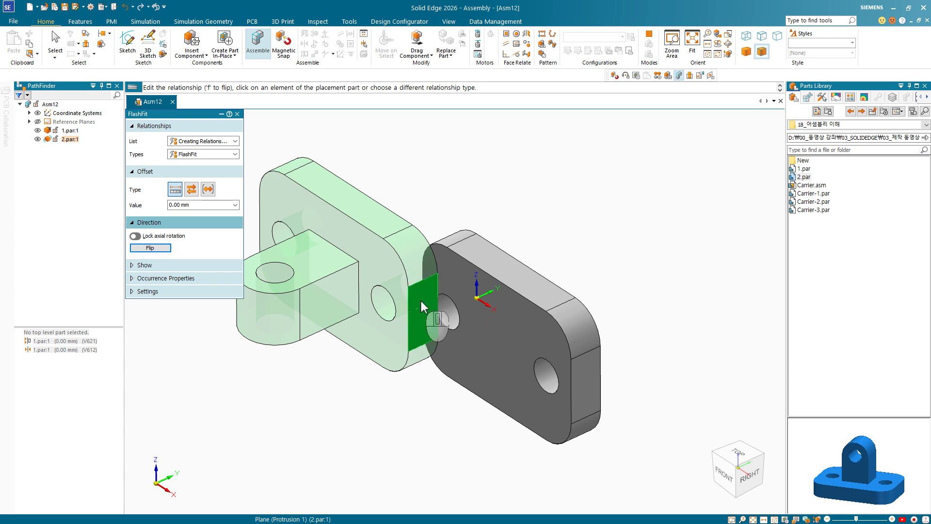
left_click(580, 390)
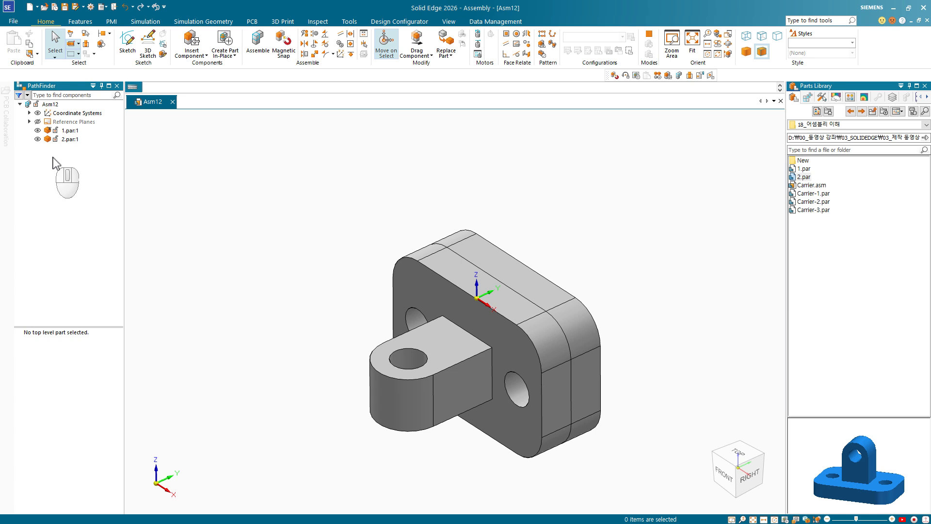
Delete the planar align relationship between the side faces of 2.par and 1.par
left_click(67, 140)
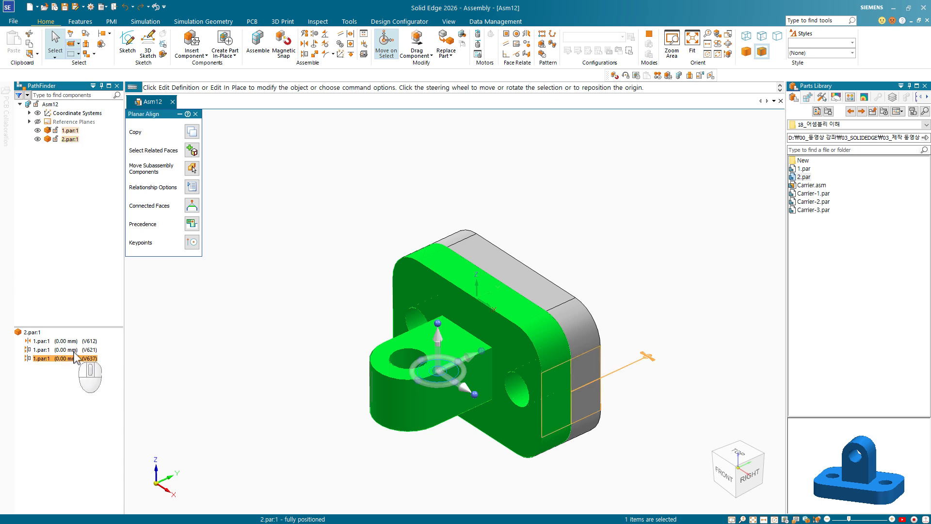
key("Delete")
left_click(283, 291)
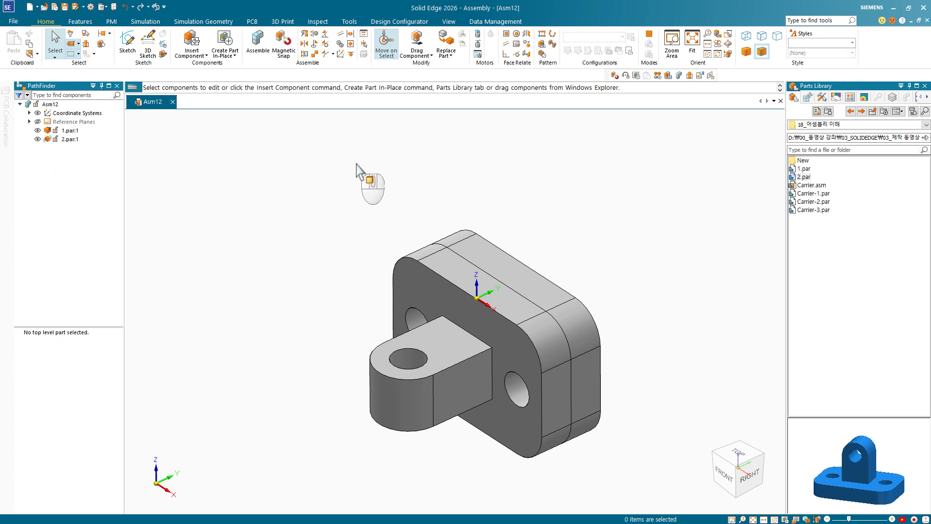
Move 2.par freely away from 1.par with Drag Component, keeping the default analysis options
left_click(418, 42)
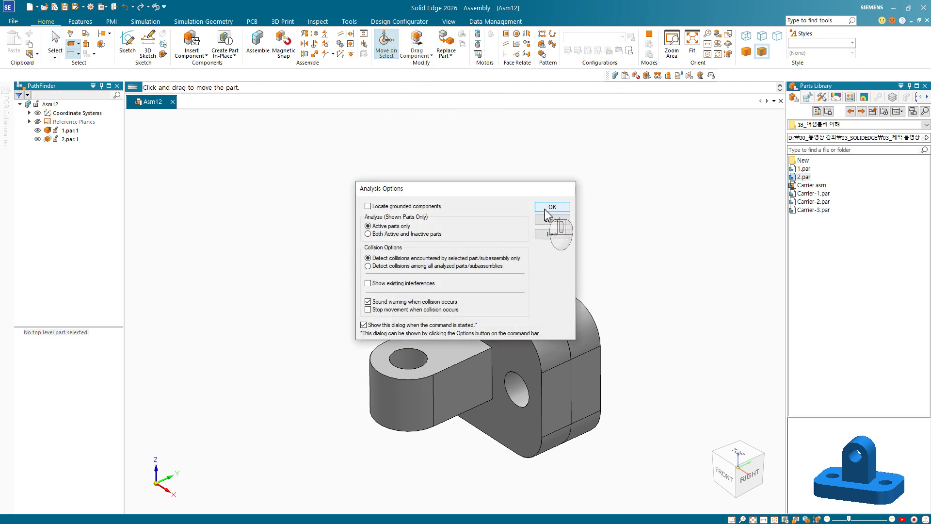
left_click(546, 208)
left_click(420, 395)
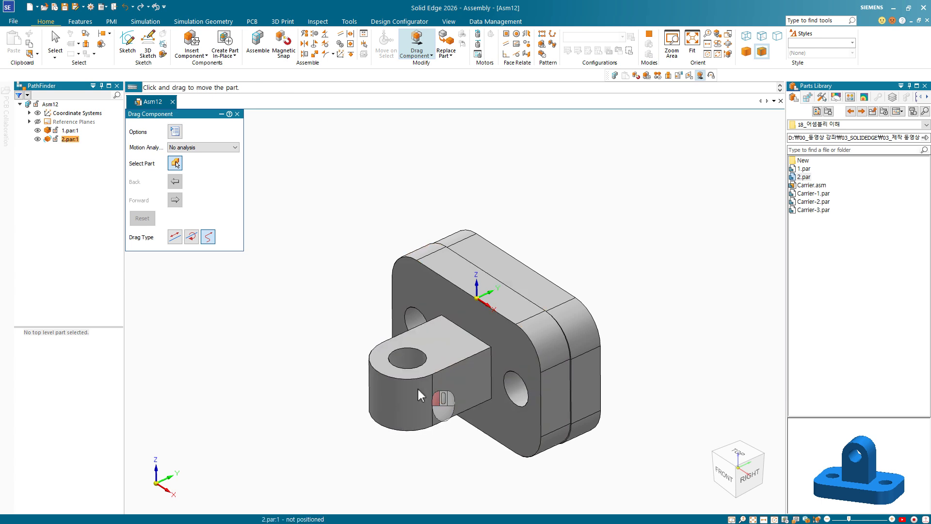
left_click_drag(420, 395, 376, 349)
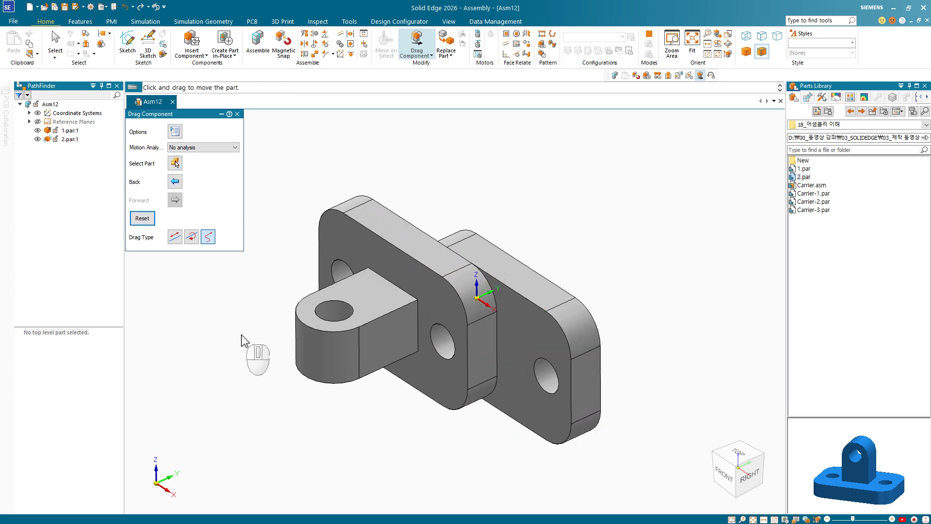
key("Escape")
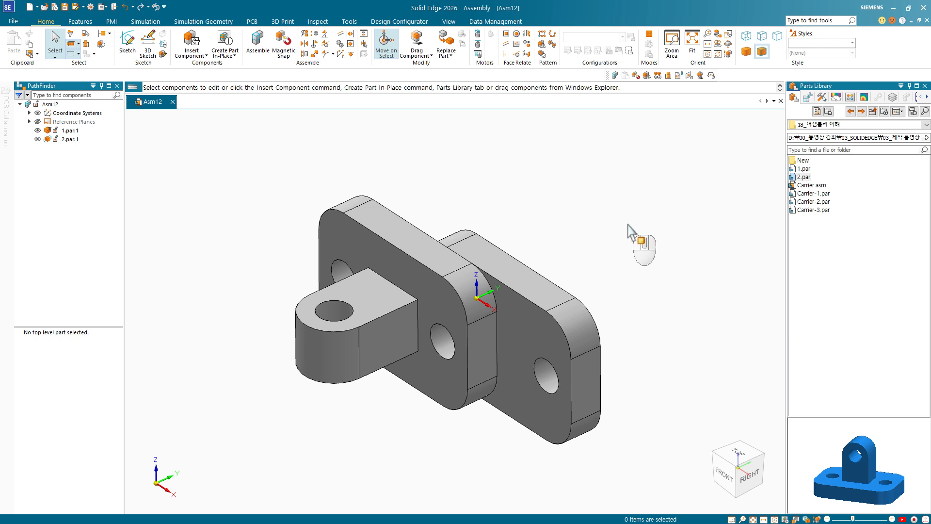
Place Carrier-3.par, another 2.par and another Carrier-3.par in the assembly without defining relationships
key("shift")
left_click_drag(815, 210, 505, 218, "shift")
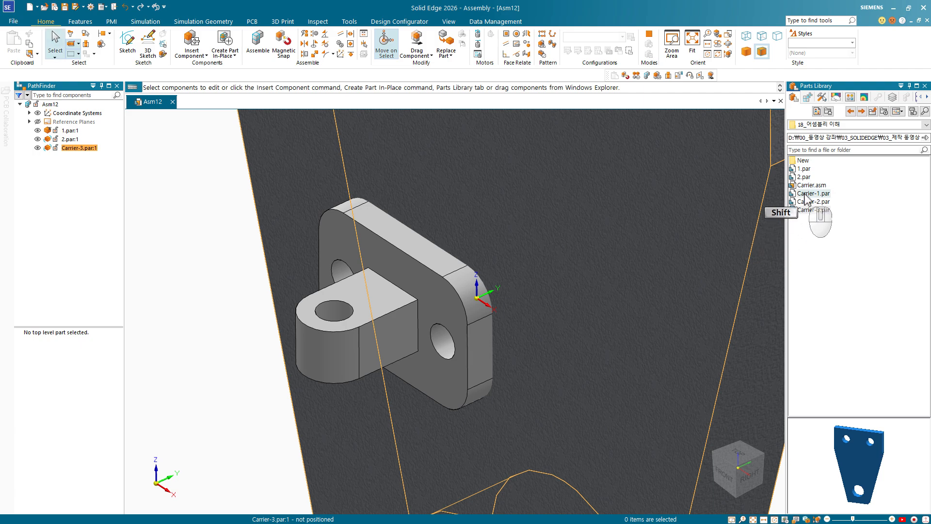
left_click_drag(805, 177, 233, 291, "shift")
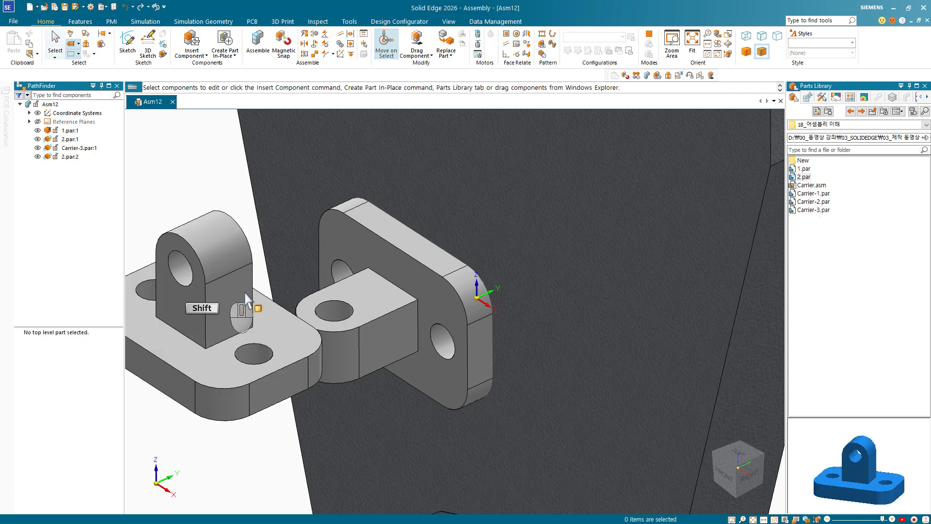
left_click_drag(813, 210, 267, 438, "shift")
scroll(327, 433, "down", 5)
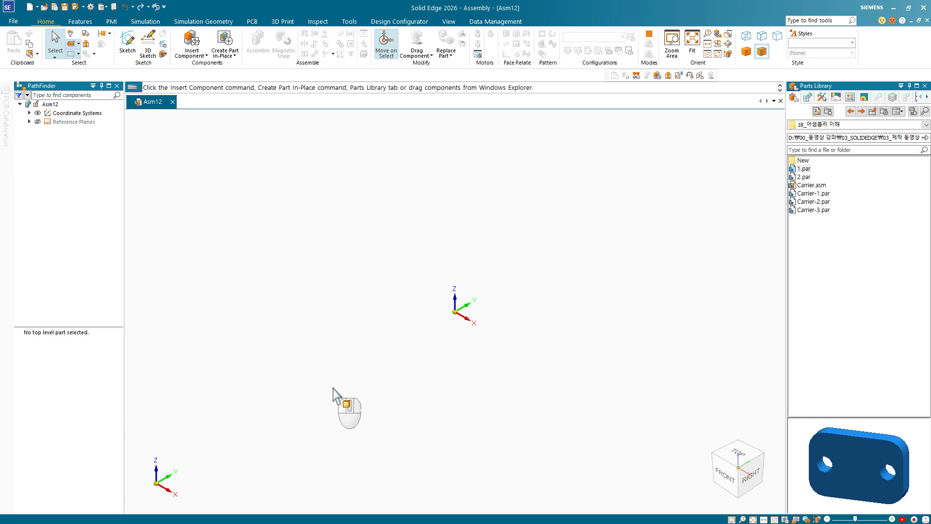
Insert 1.par into the empty assembly and open its occurrence properties
left_click_drag(803, 168, 455, 312)
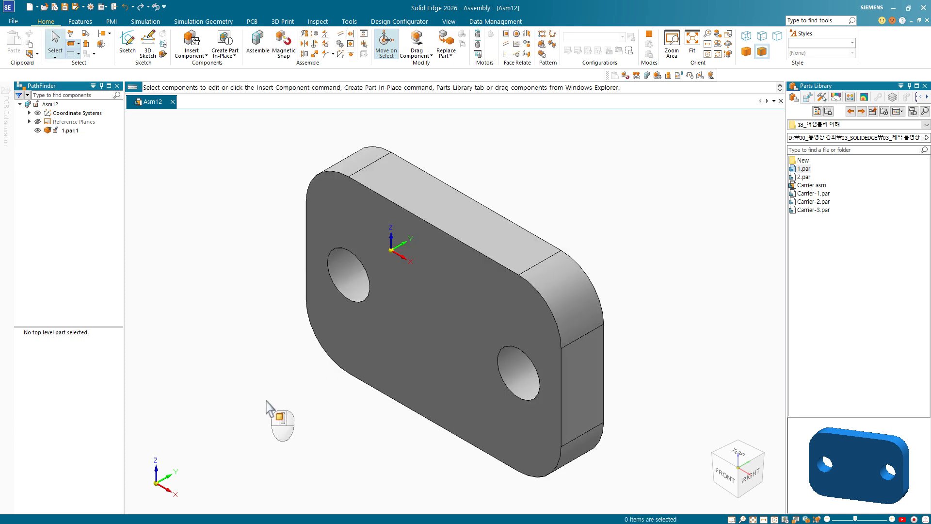
left_click(70, 130)
right_click(70, 132)
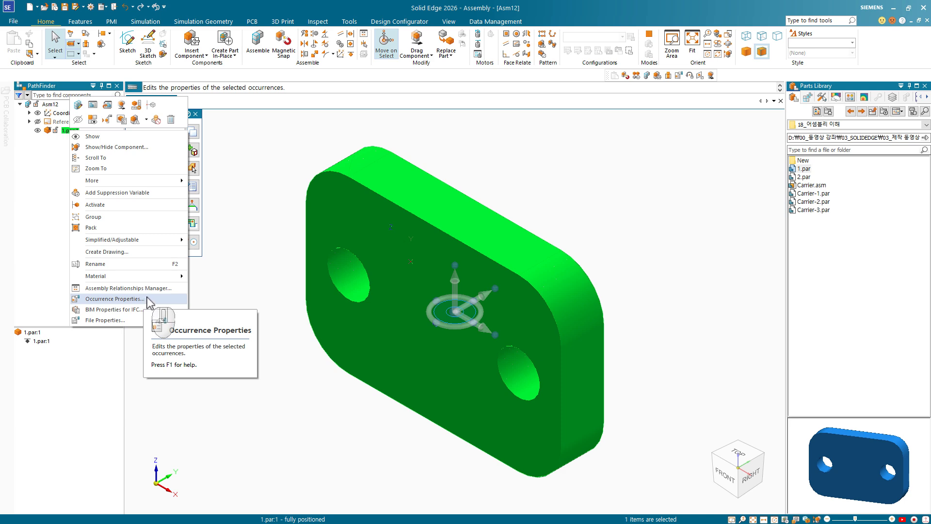
left_click(146, 301)
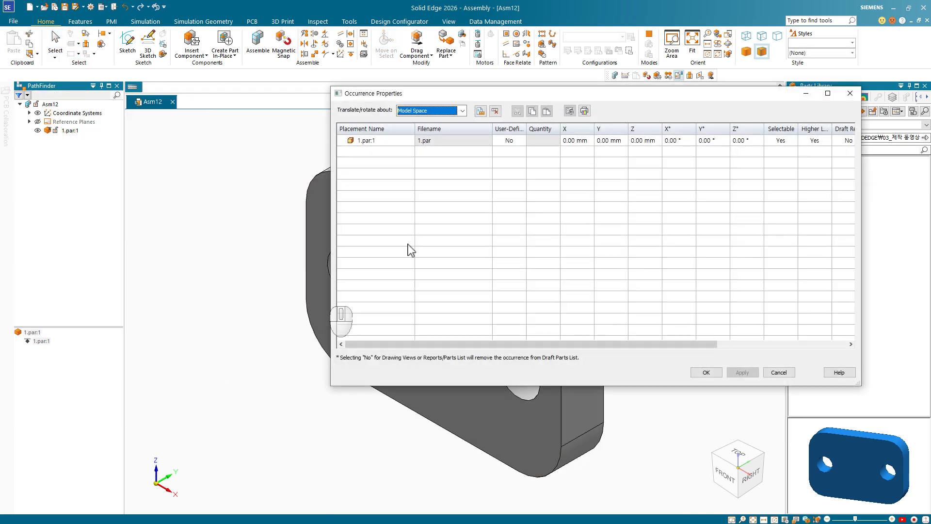
left_click_drag(512, 93, 297, 100)
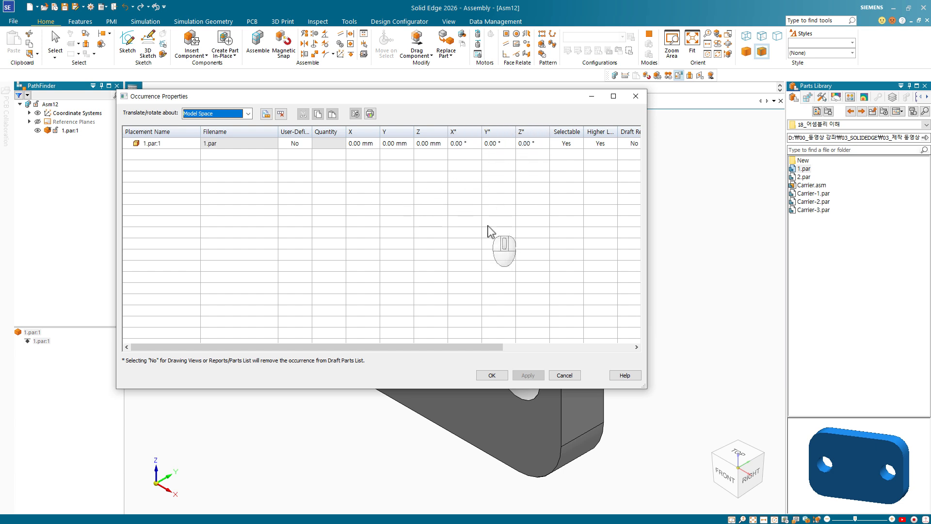
left_click_drag(450, 98, 577, 65)
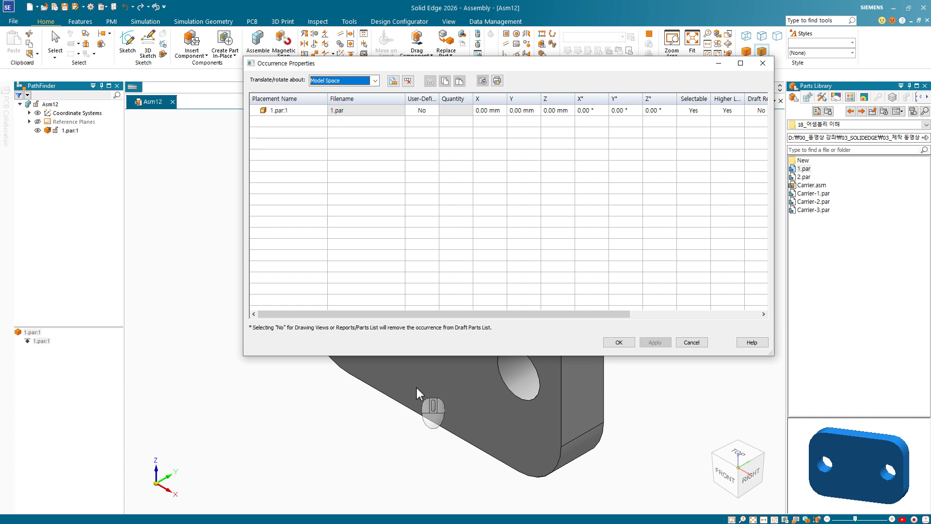
Set the X rotation of 1.par to 90° in its occurrence properties
left_click(593, 112)
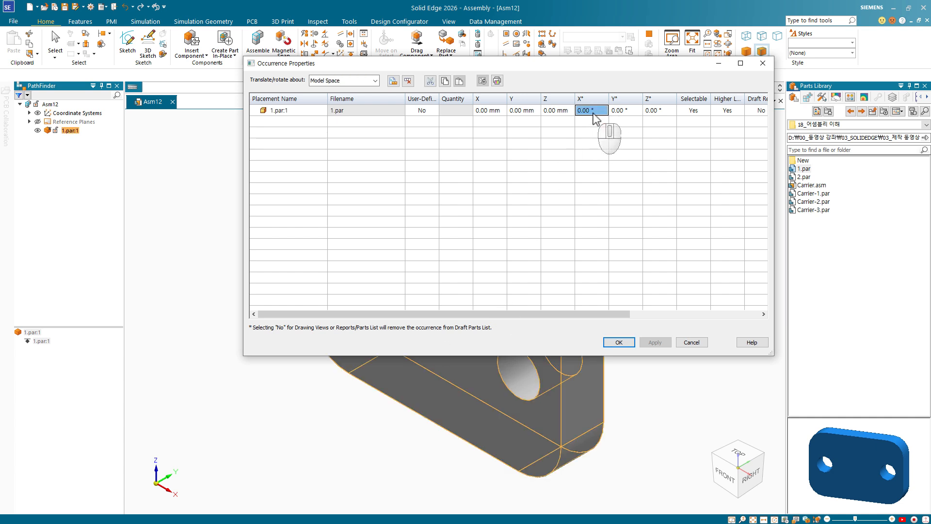
type("90")
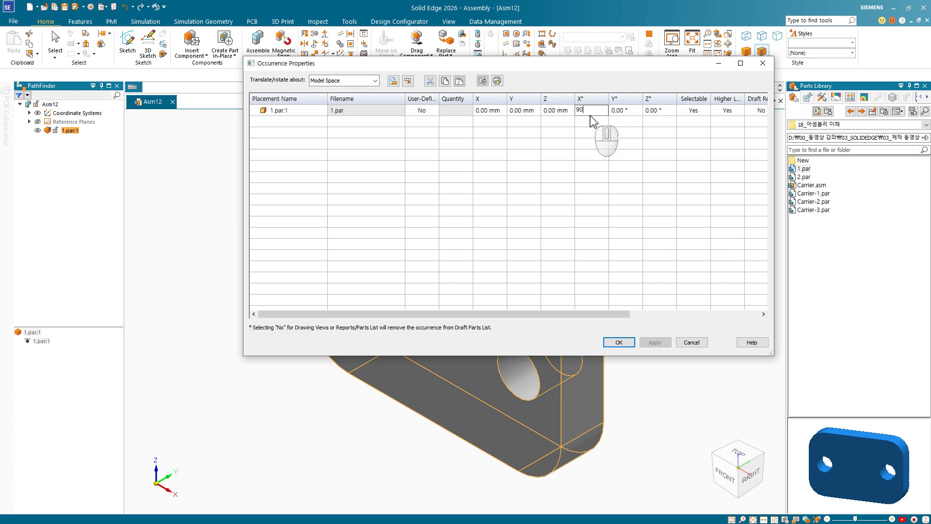
key("Return")
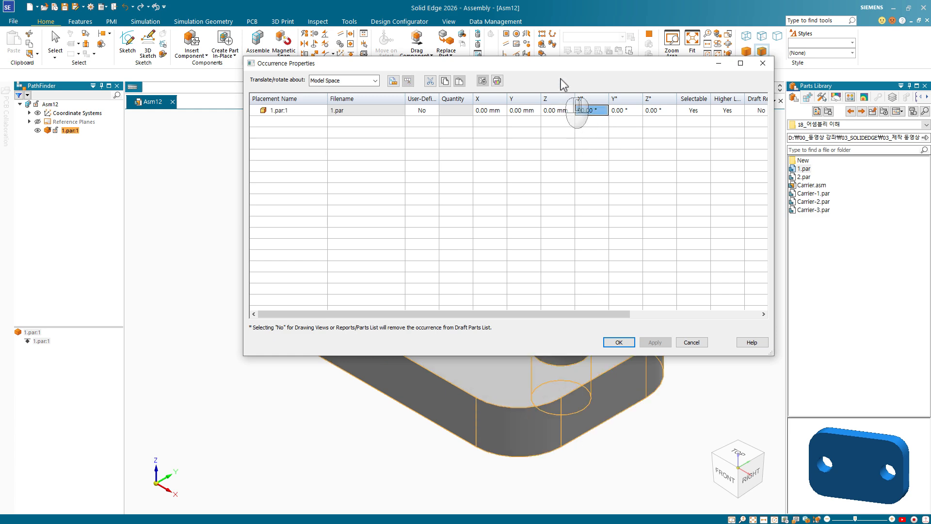
left_click_drag(568, 68, 506, 429)
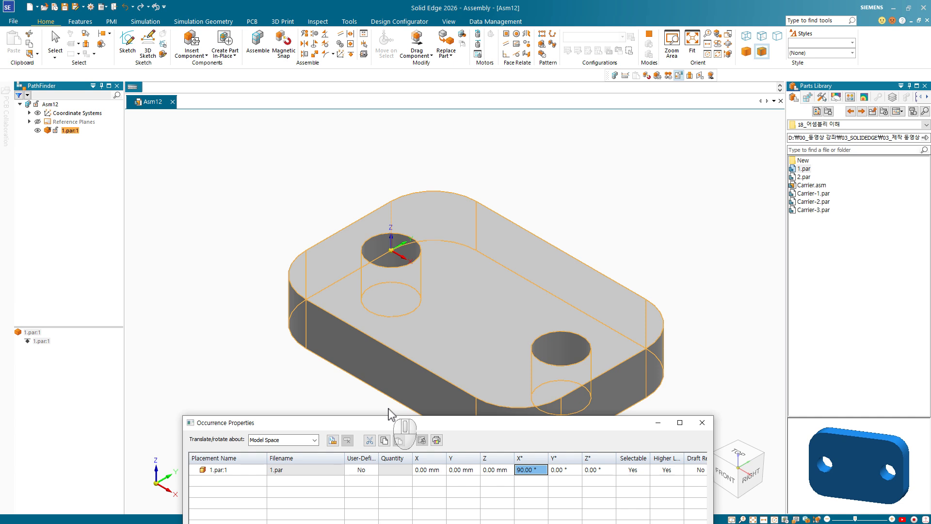
Set the X position of 1.par to -10 mm and accept the occurrence properties
left_click_drag(394, 426, 439, 261)
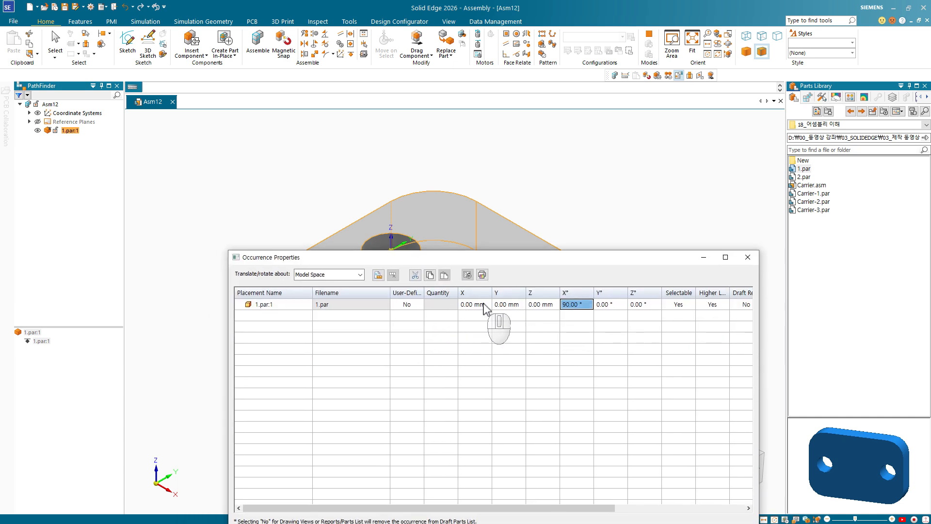
left_click(484, 304)
type("-10")
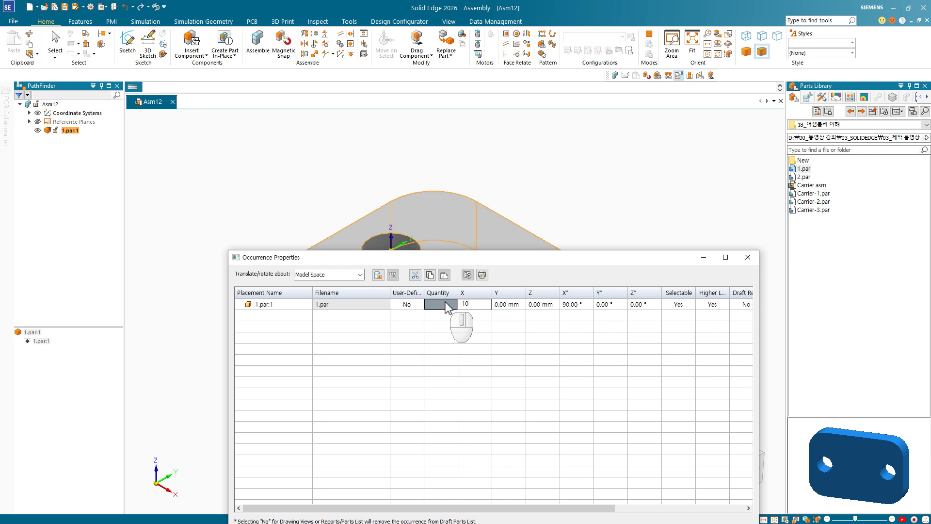
left_click(447, 306)
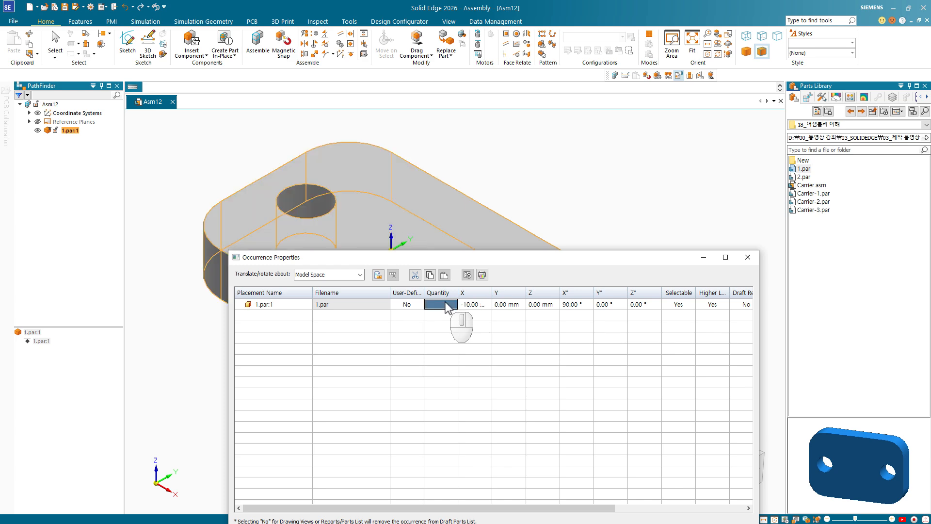
left_click_drag(439, 258, 415, 85)
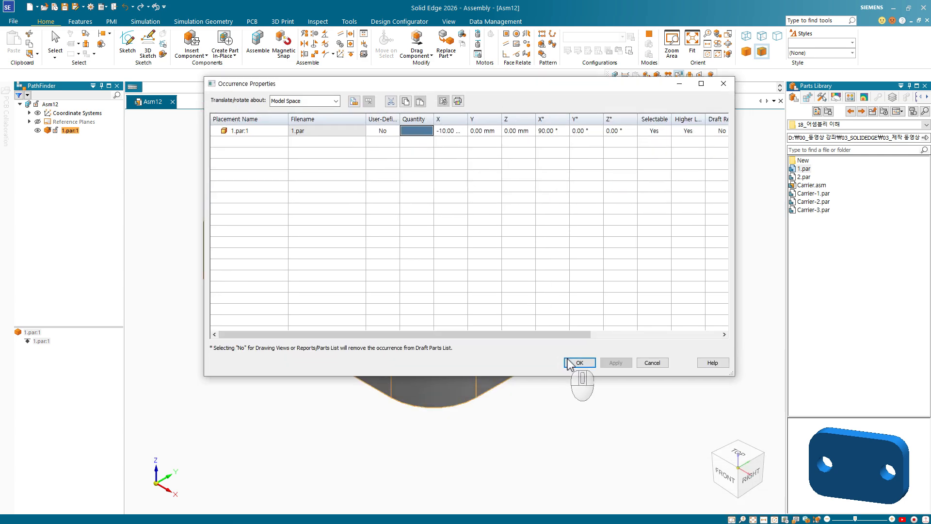
left_click(580, 363)
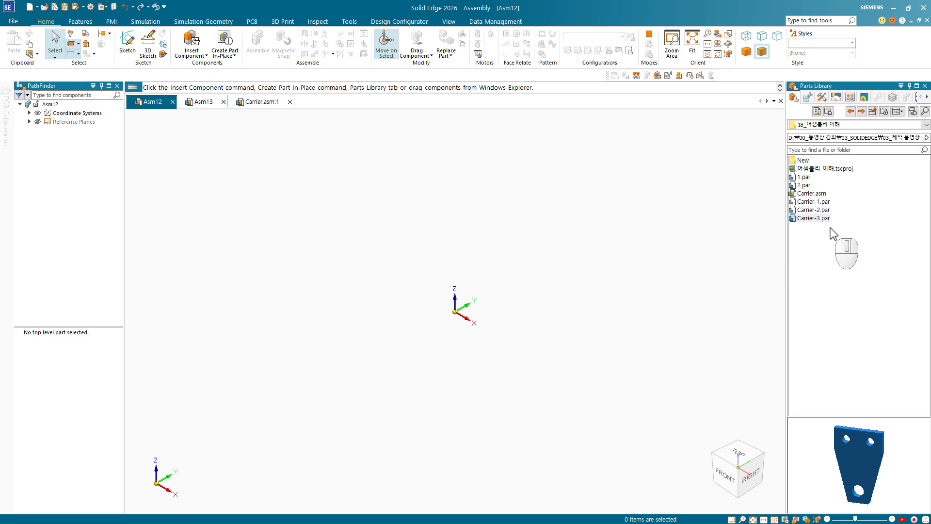
Insert Carrier-1.par as the first component, and place Carrier-2.par and Carrier-3.par grounded at the assembly origin
left_click(821, 203)
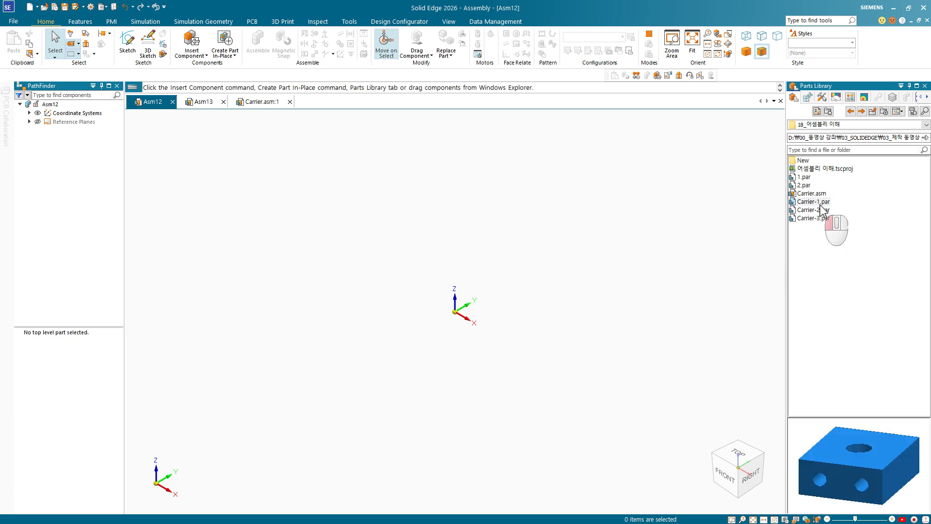
left_click_drag(821, 206, 477, 334)
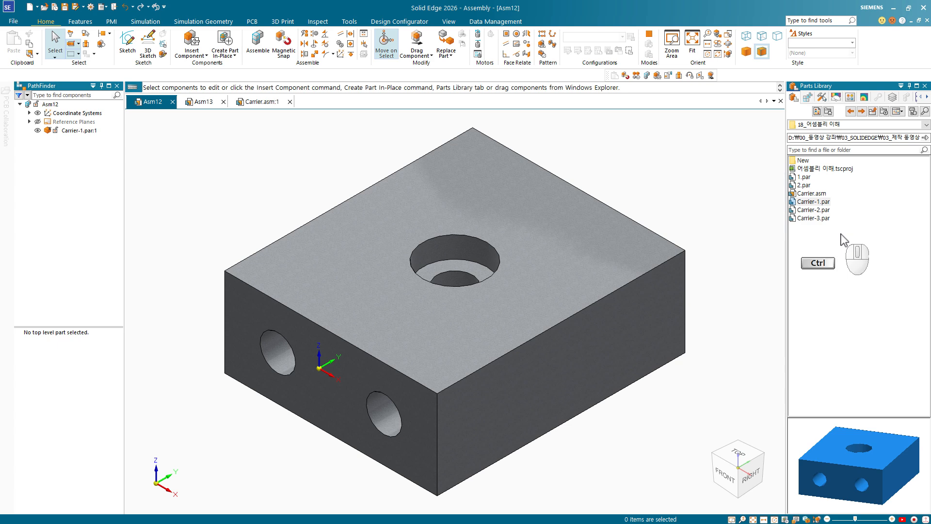
left_click_drag(818, 217, 224, 370, "ctrl")
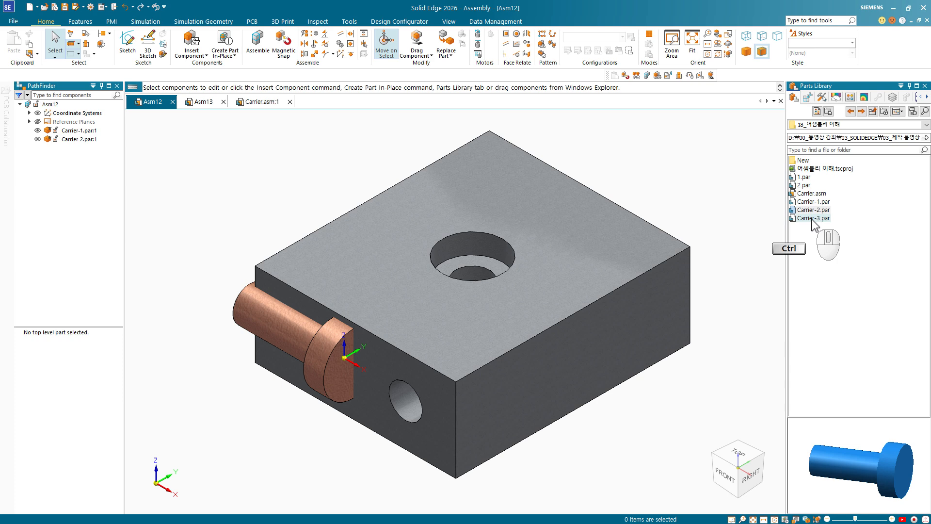
left_click_drag(814, 224, 626, 415, "ctrl")
left_click(625, 416)
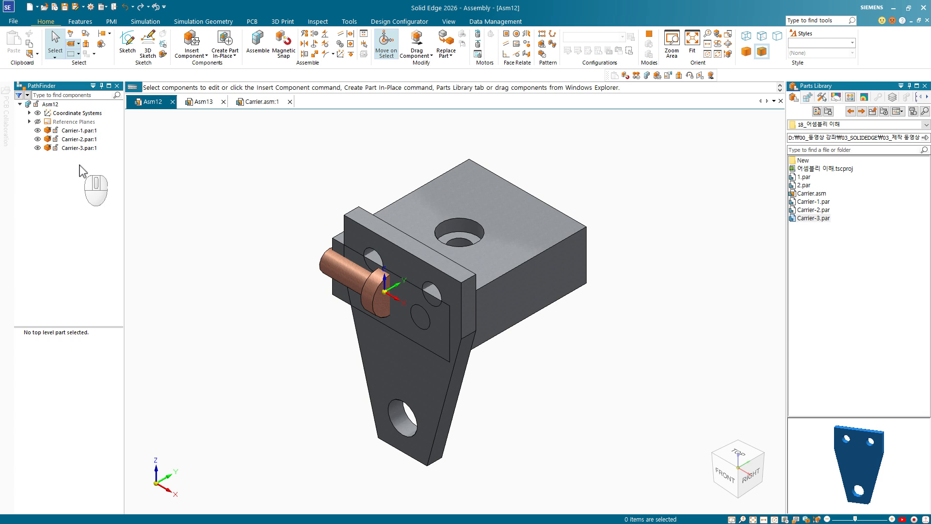
Review the mate and the two axial align relationships of the first Carrier-3.par occurrence in Carrier.asm
left_click(260, 102)
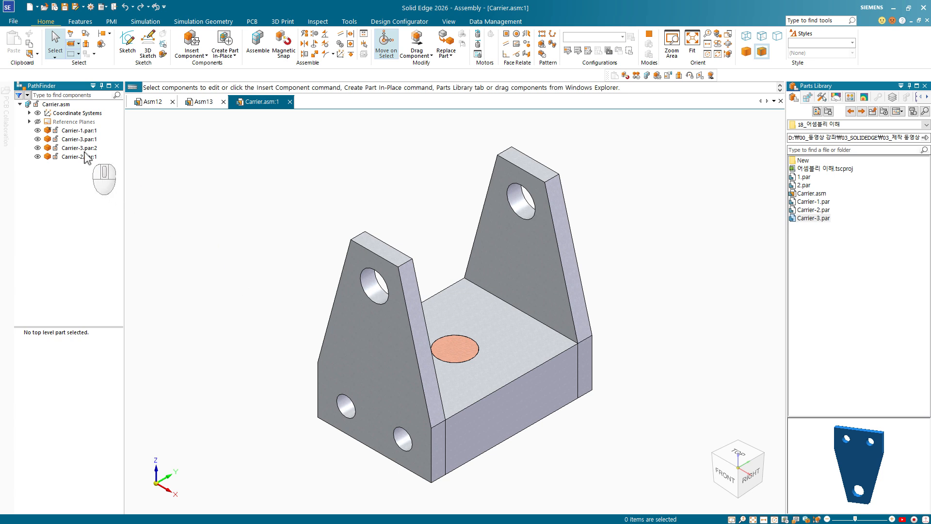
left_click(86, 140)
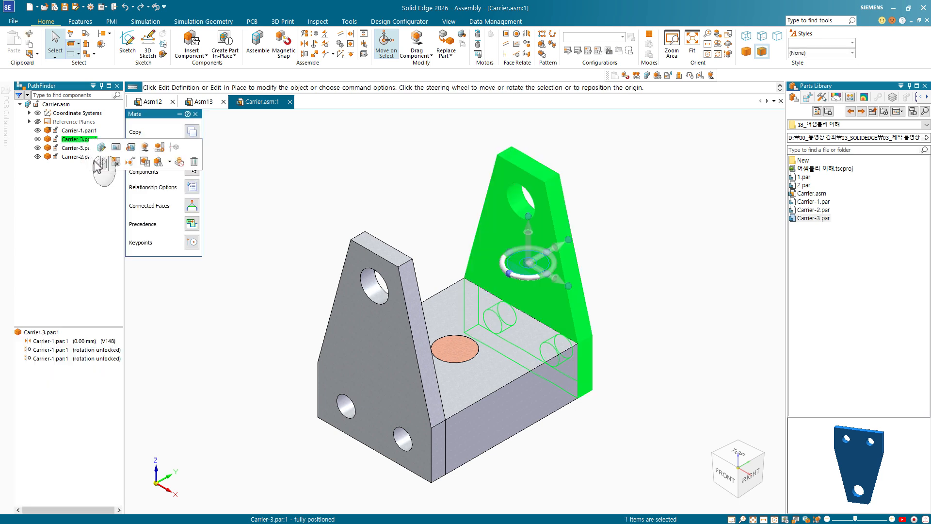
left_click(61, 344)
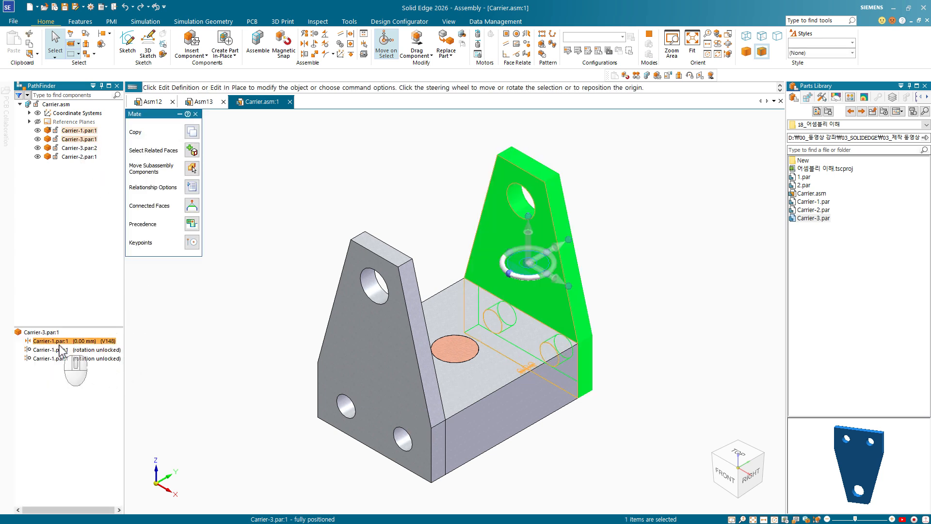
left_click(61, 349)
left_click(63, 359)
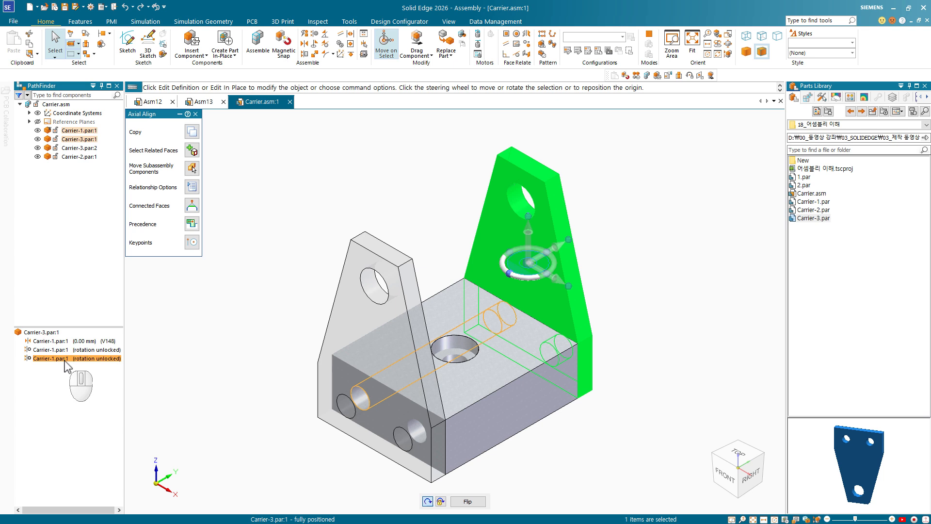
left_click(248, 171)
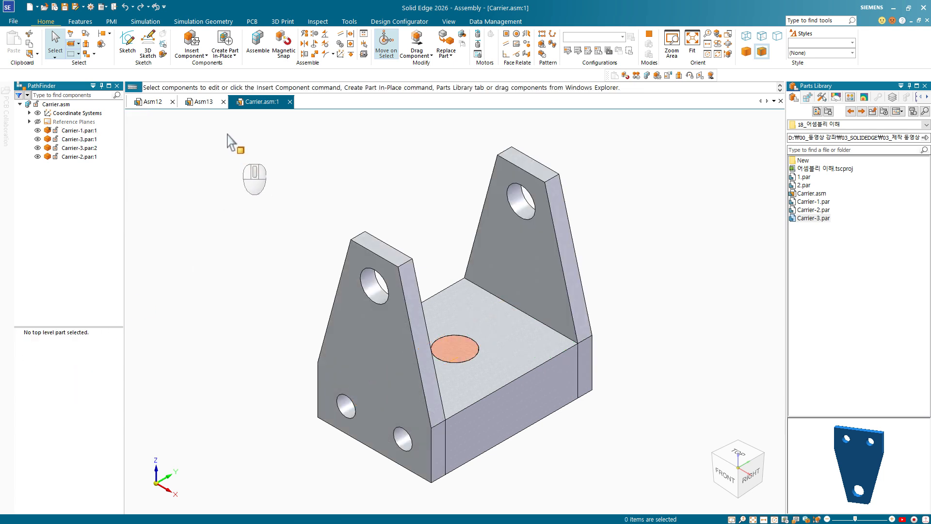
Insert Base.par from the New folder as the first component of the empty Asm13 assembly
left_click(204, 102)
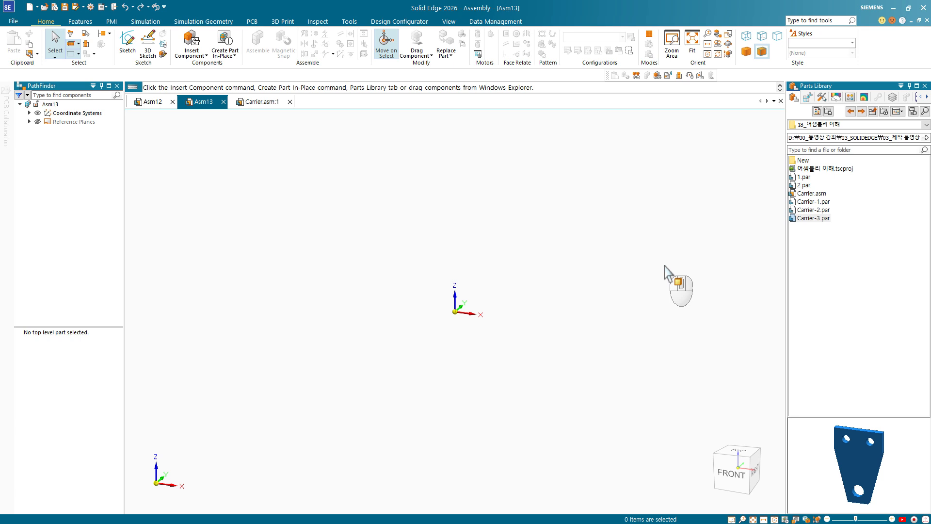
double_click(803, 160)
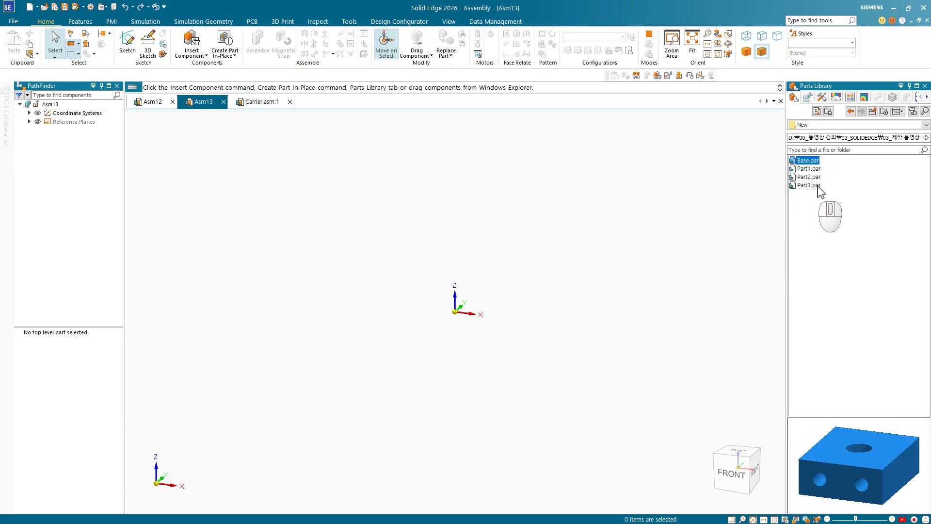
left_click(809, 163)
left_click_drag(808, 163, 504, 255)
scroll(643, 344, "down", 5)
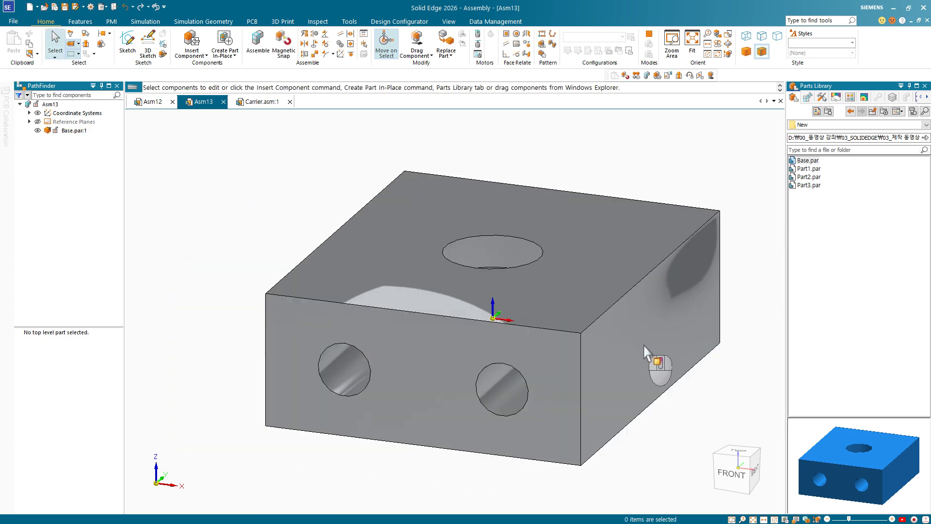
Place Part1.par, Part2.par and Part3.par grounded at the origin of the Asm13 assembly
middle_click_drag(642, 344, 451, 405)
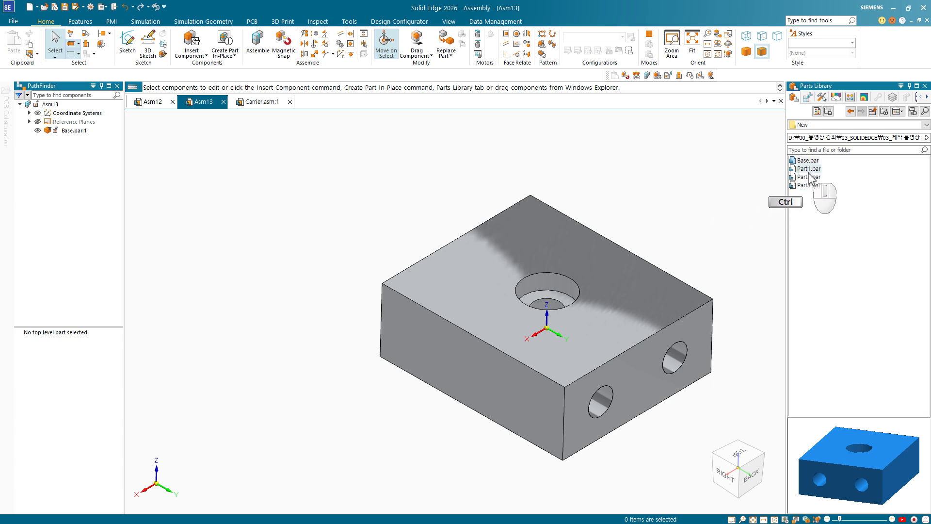
left_click_drag(809, 177, 577, 178, "ctrl")
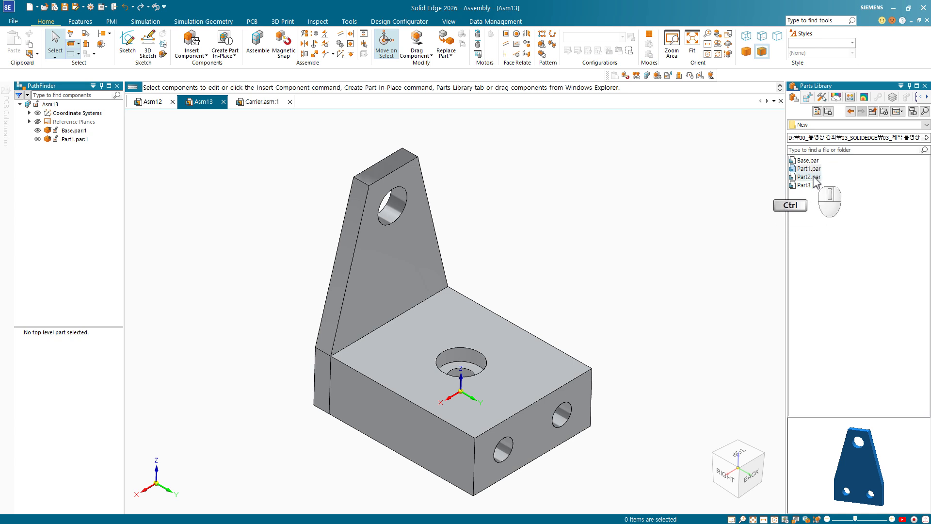
left_click_drag(816, 181, 716, 294, "ctrl")
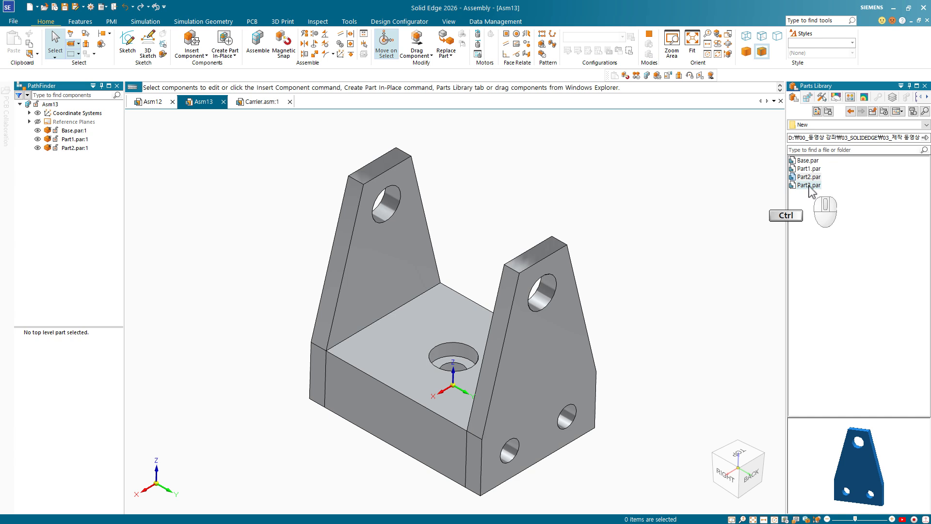
left_click_drag(809, 187, 466, 220, "ctrl")
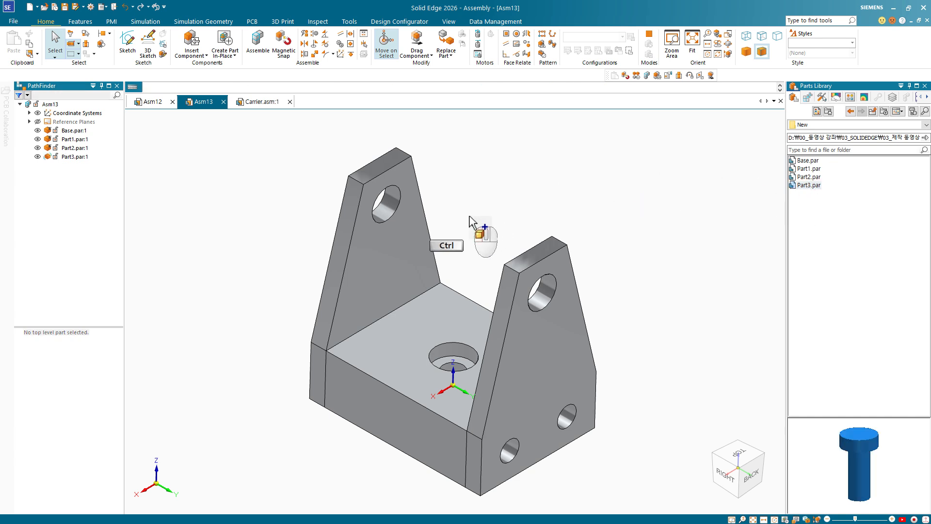